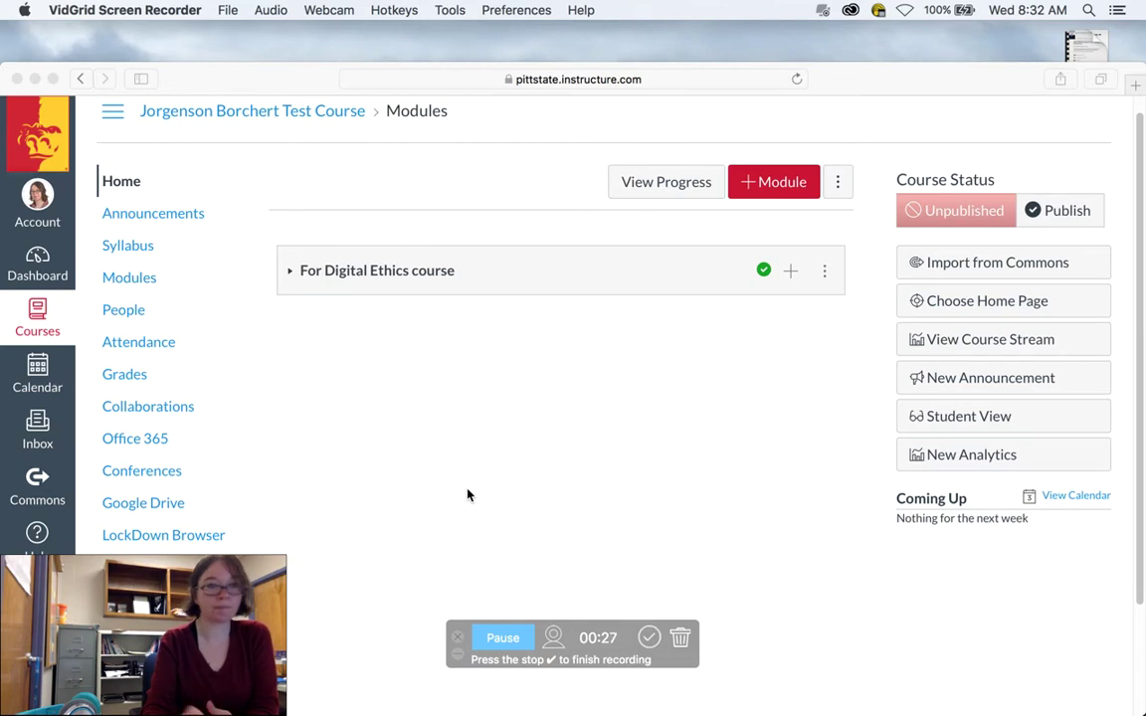
# Scroll the course Modules page and bring the Safari course window into focus.
pyautogui.scroll(-2, 309, 499)
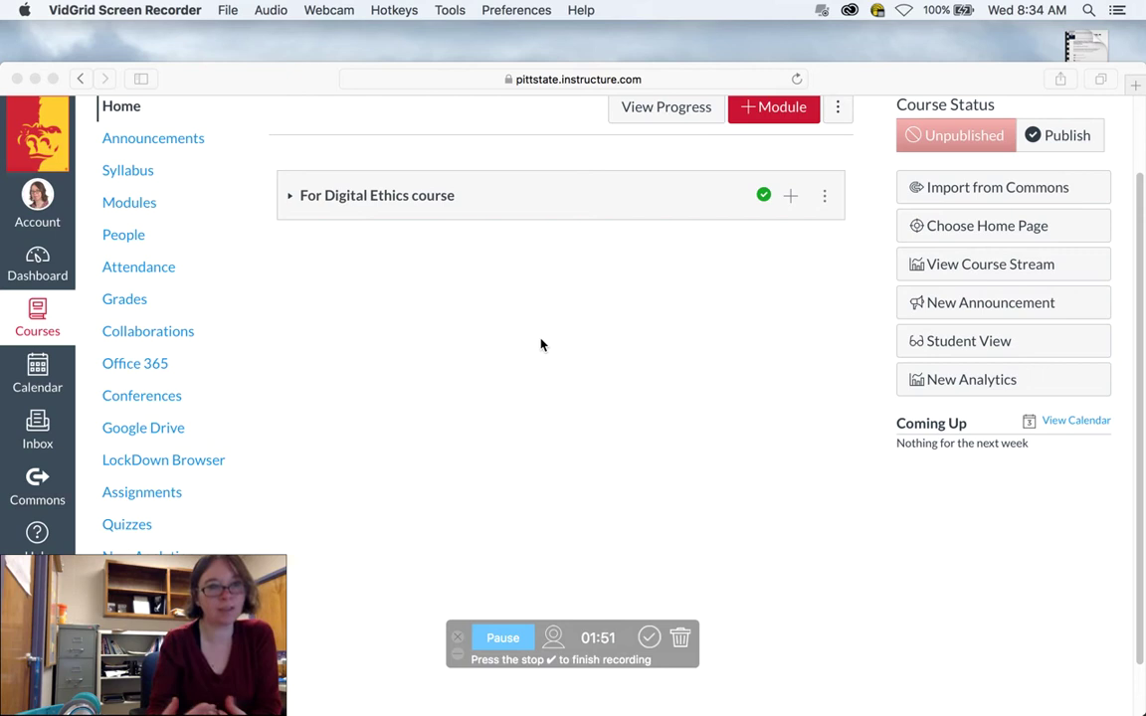
pyautogui.click(166, 338)
# Open Collaborations from the course navigation menu and let it load.
pyautogui.click(167, 339)
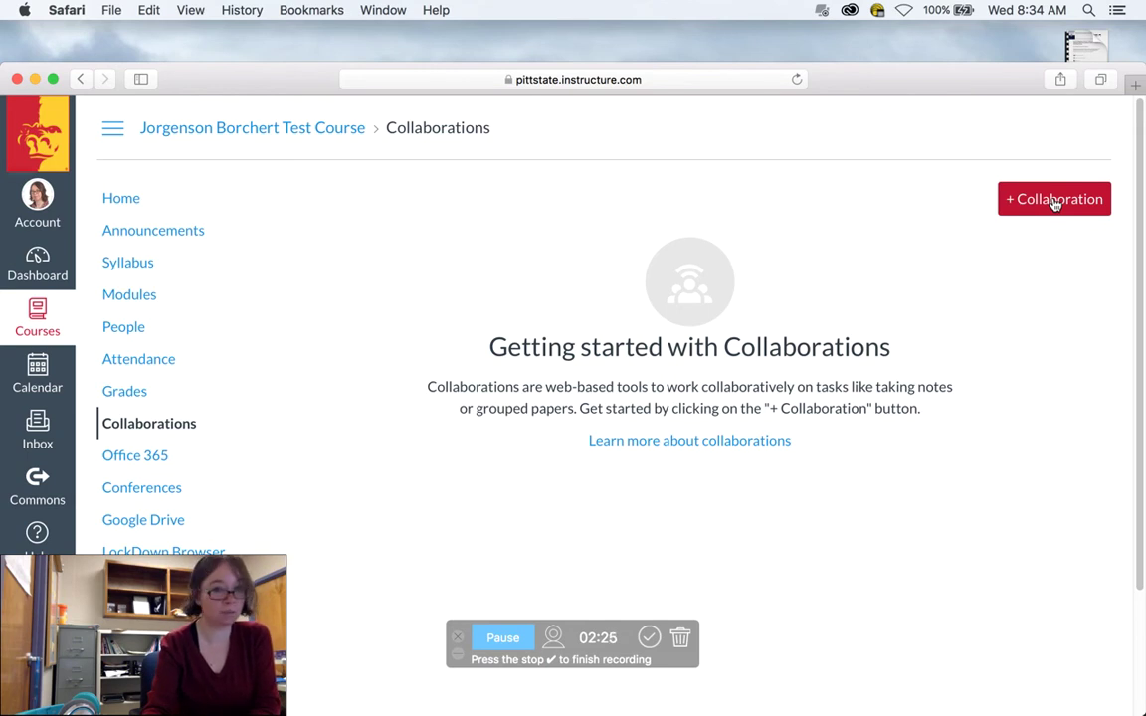
# Open the + Collaboration dropdown listing Google Apps and Microsoft Office 365.
pyautogui.click(1054, 203)
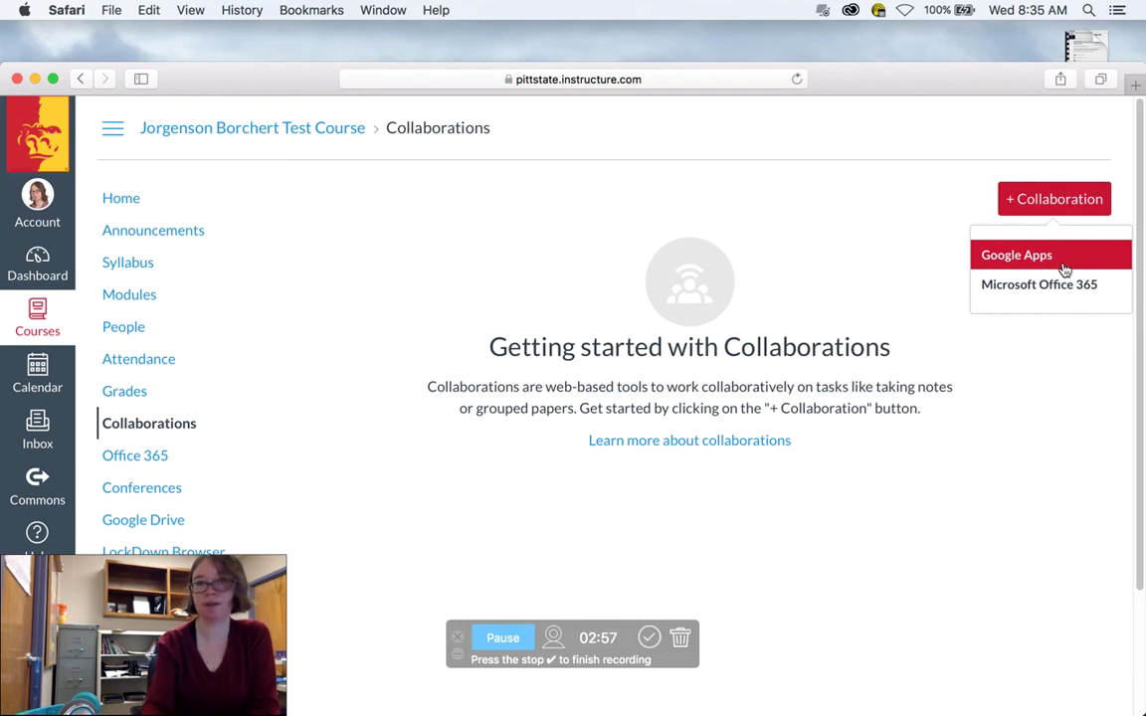
# Start a Google Apps collaboration, keeping its Kind set to Document.
pyautogui.click(1057, 265)
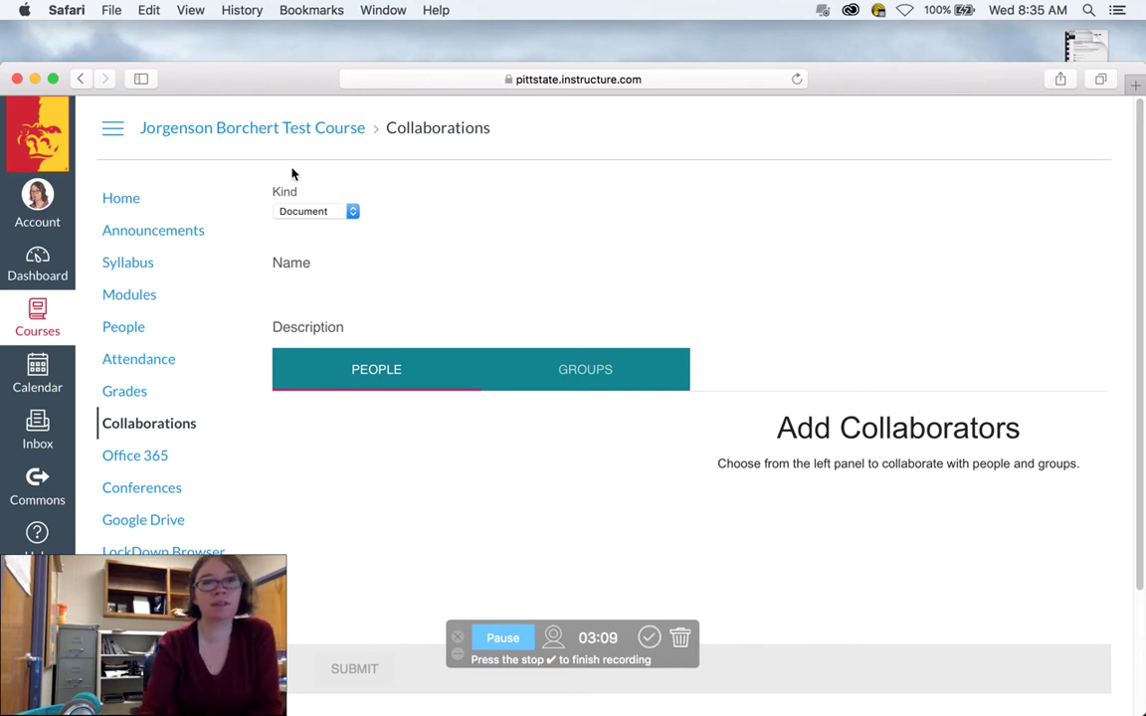
pyautogui.click(317, 213)
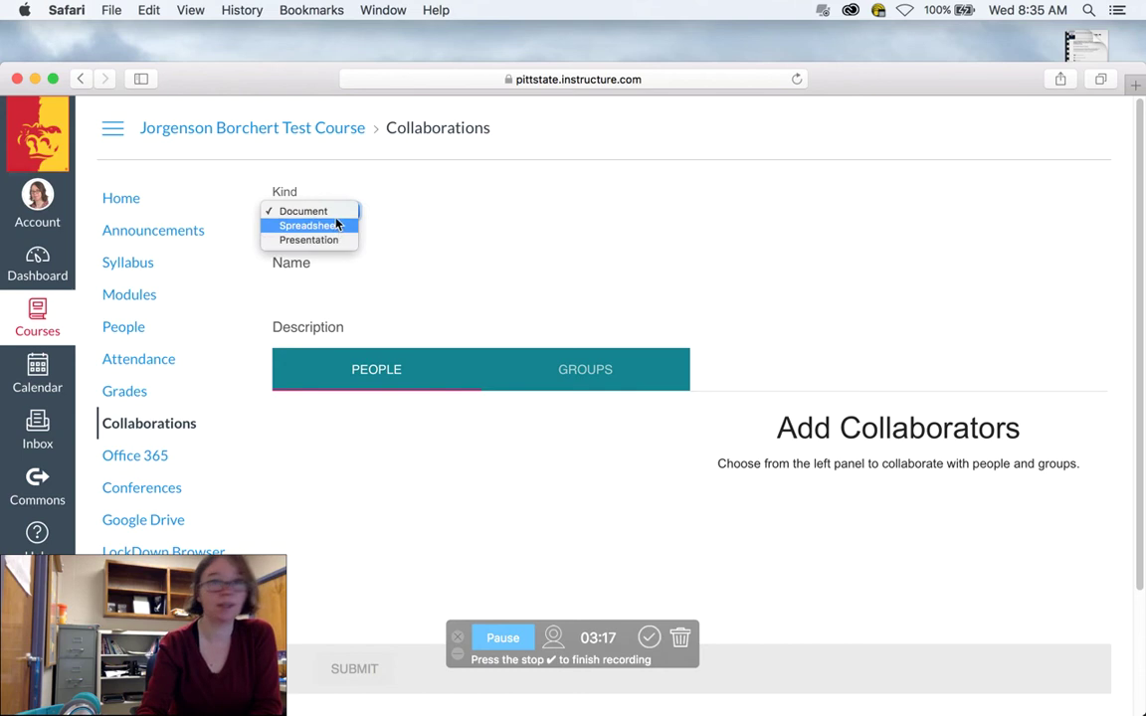
pyautogui.click(328, 211)
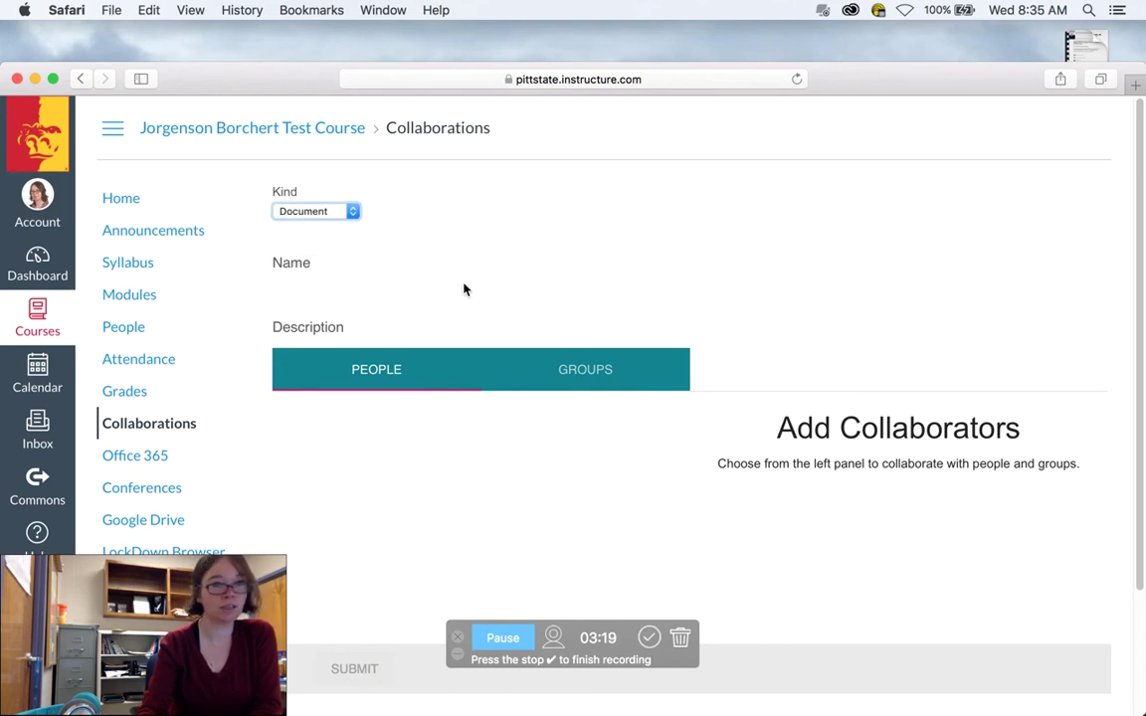
# Scroll through the empty collaboration form, then go back to the previous page.
pyautogui.scroll(-3, 534, 415)
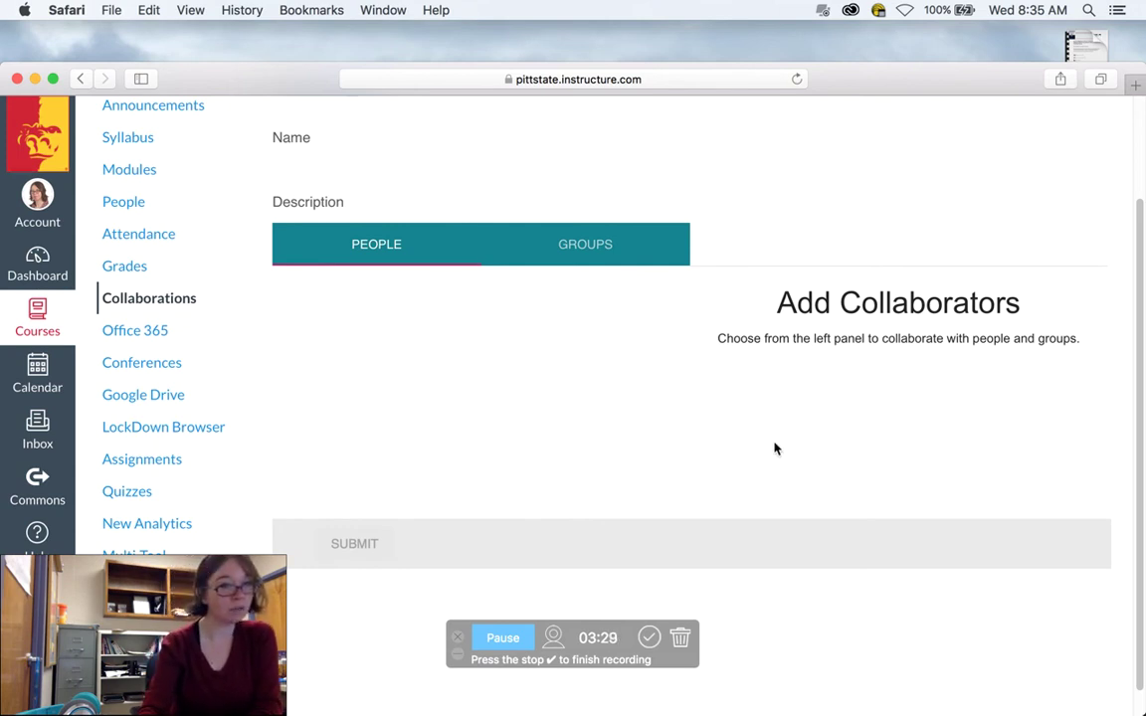
pyautogui.scroll(2, 475, 397)
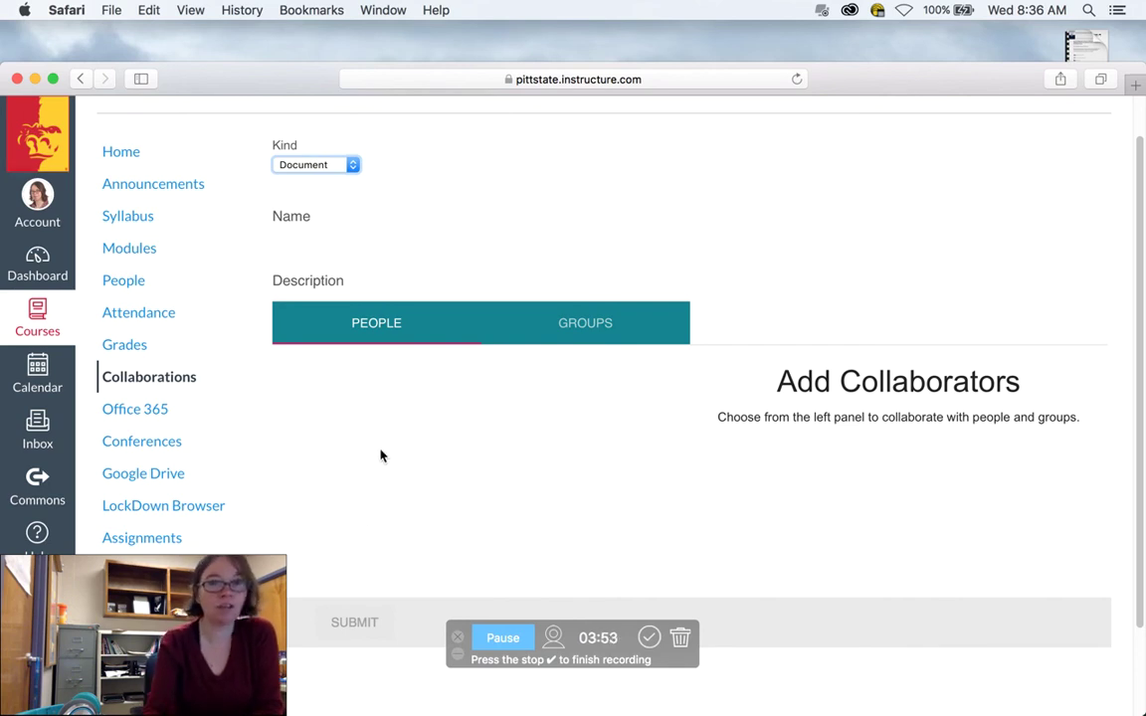
pyautogui.scroll(-2, 390, 545)
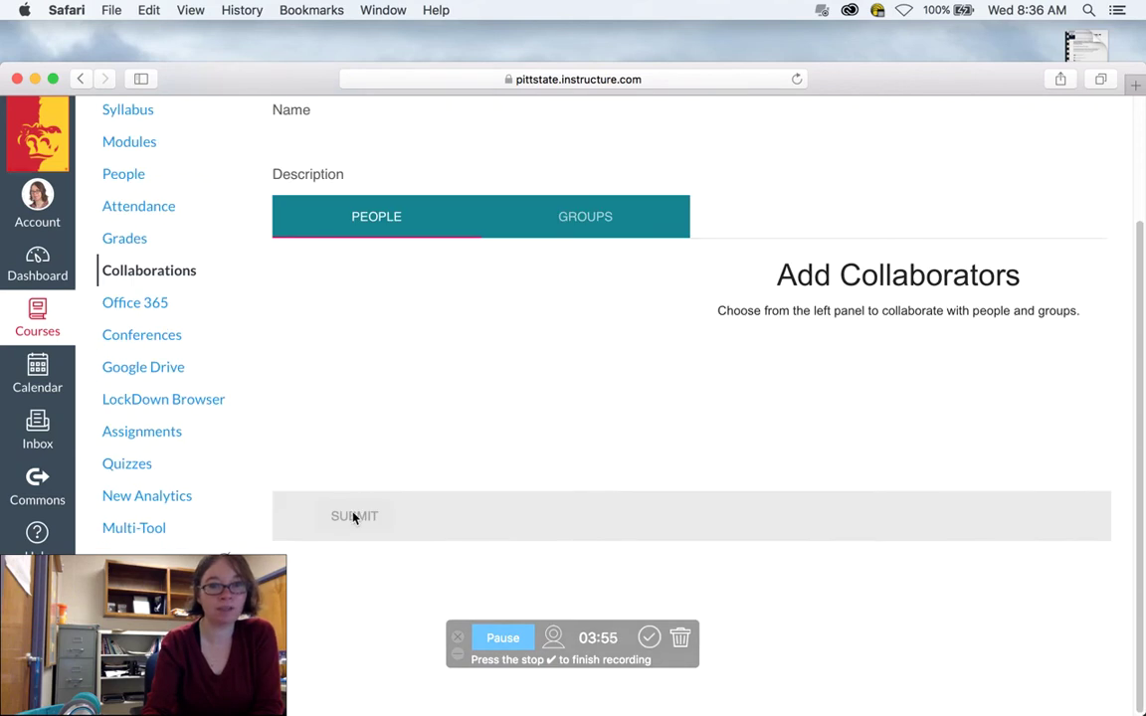
pyautogui.scroll(3, 519, 463)
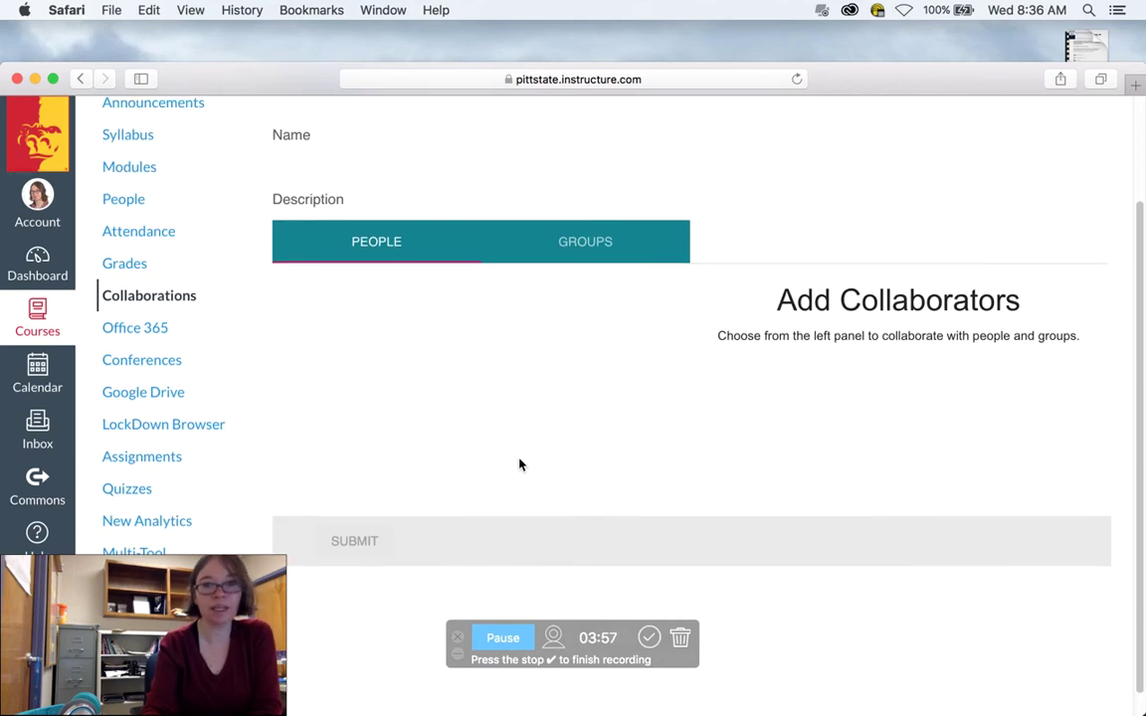
pyautogui.click(81, 78)
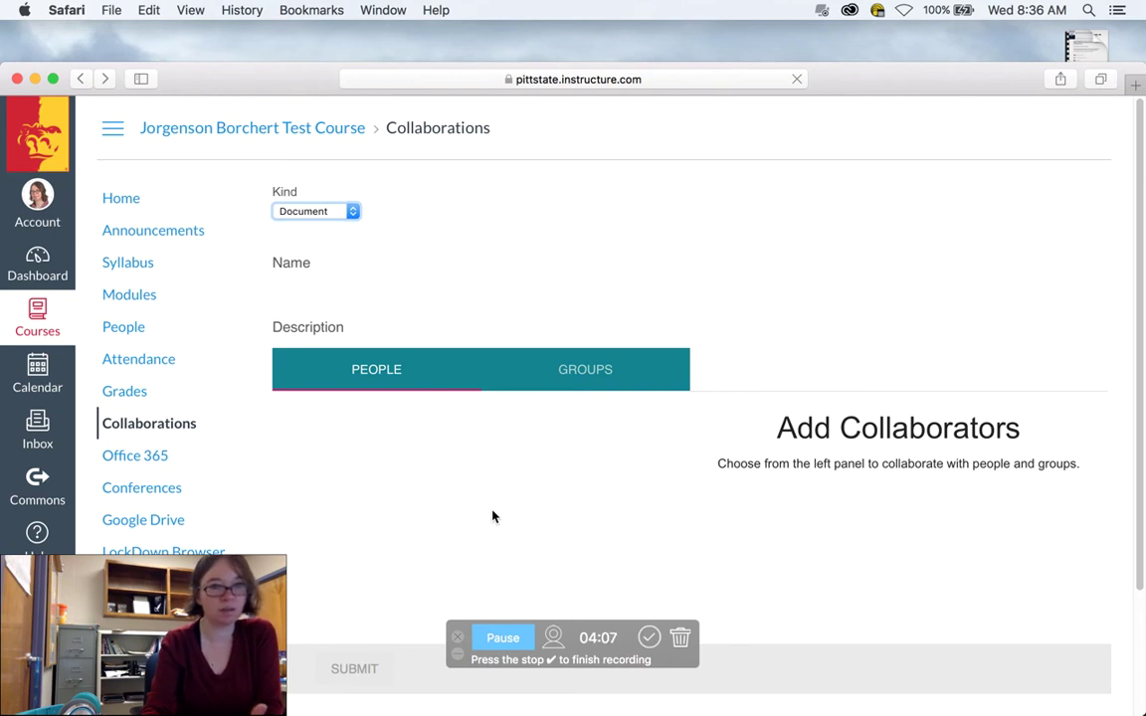
# Recheck the Kind options, leaving Document, then open the course's LockDown Browser page.
pyautogui.click(342, 219)
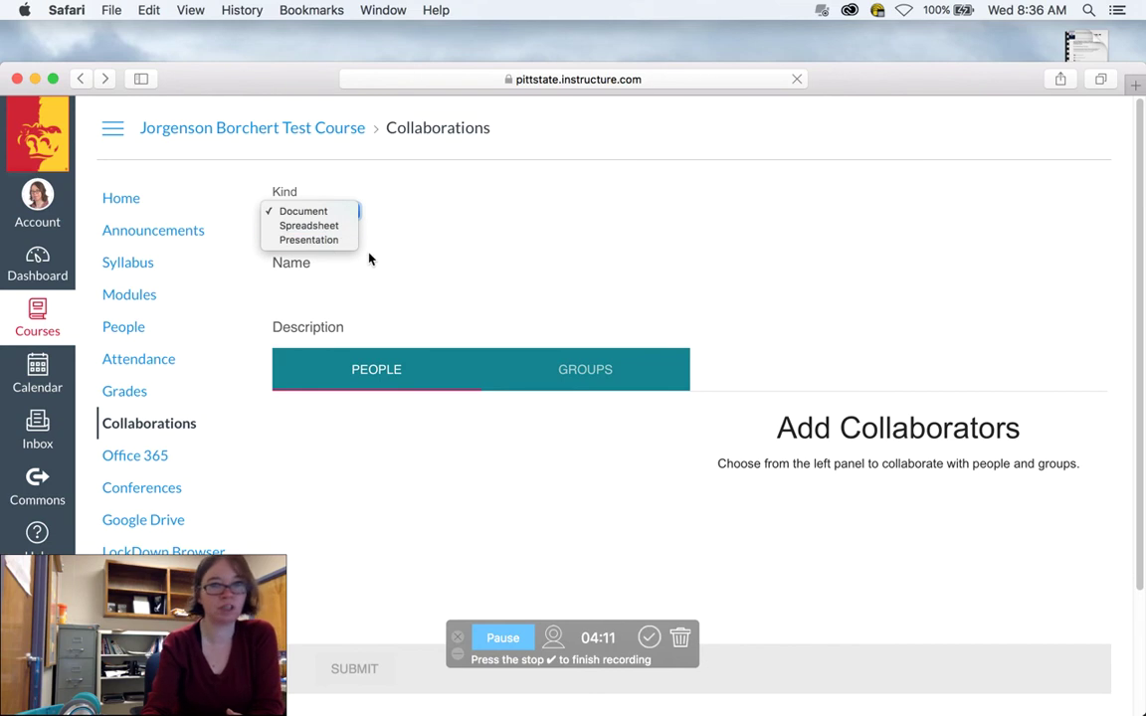
pyautogui.click(471, 250)
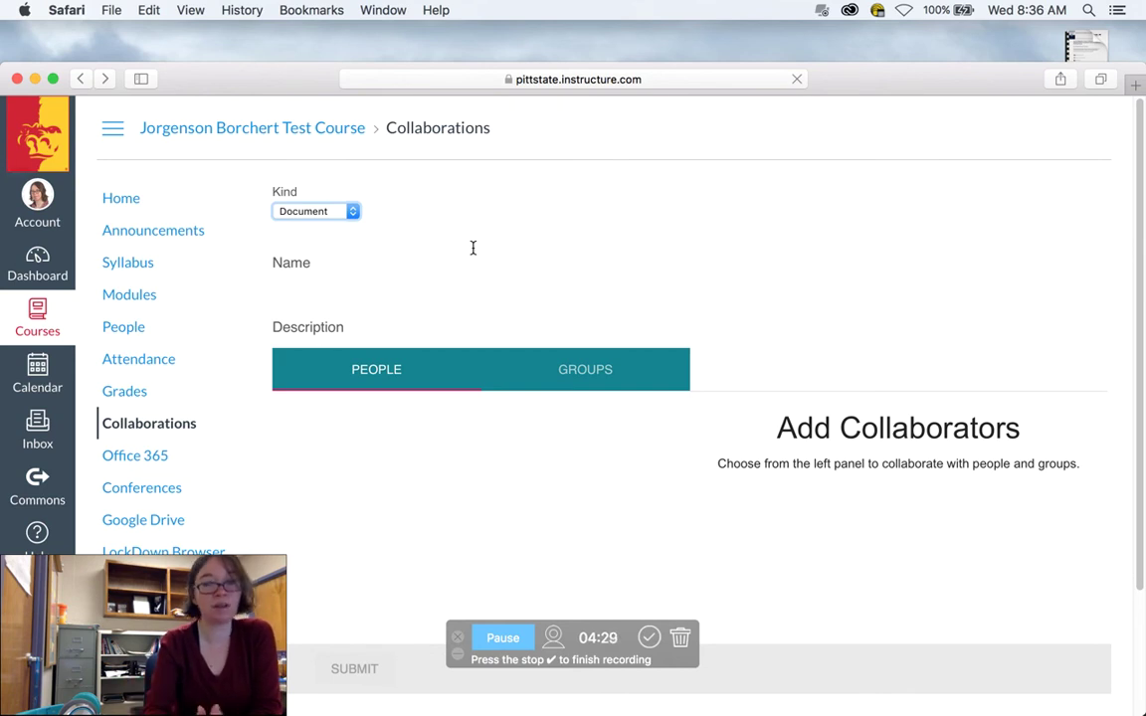
pyautogui.scroll(-3, 575, 426)
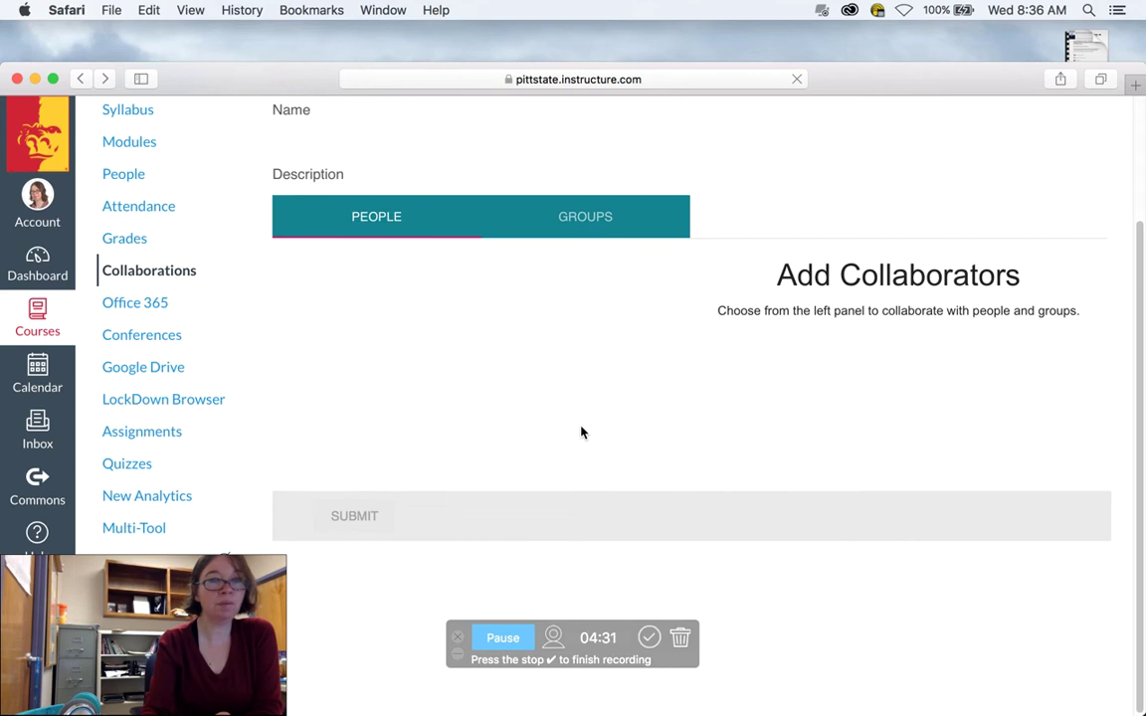
pyautogui.scroll(3, 582, 431)
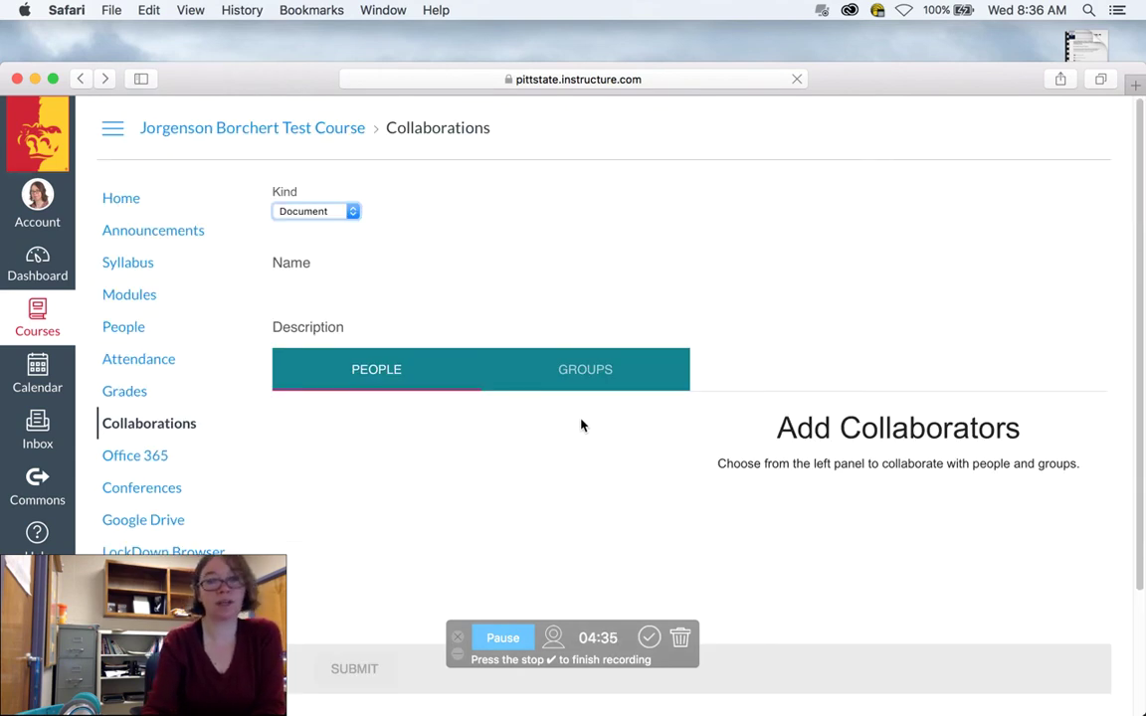
pyautogui.scroll(-3, 197, 430)
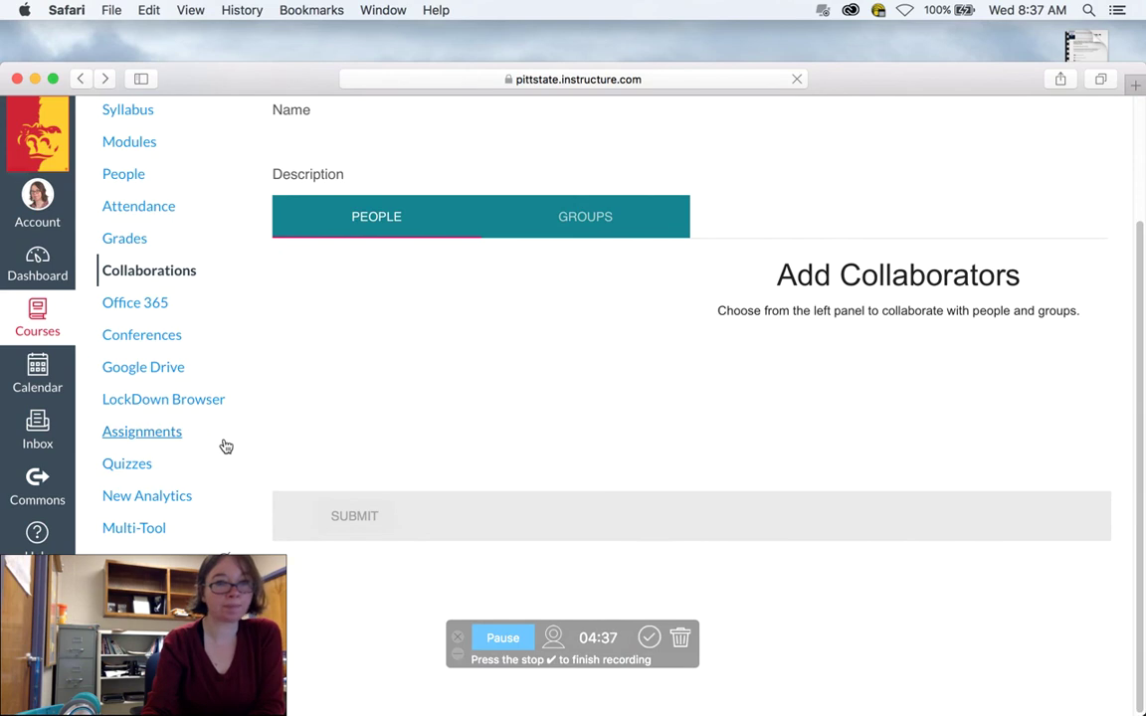
pyautogui.click(166, 401)
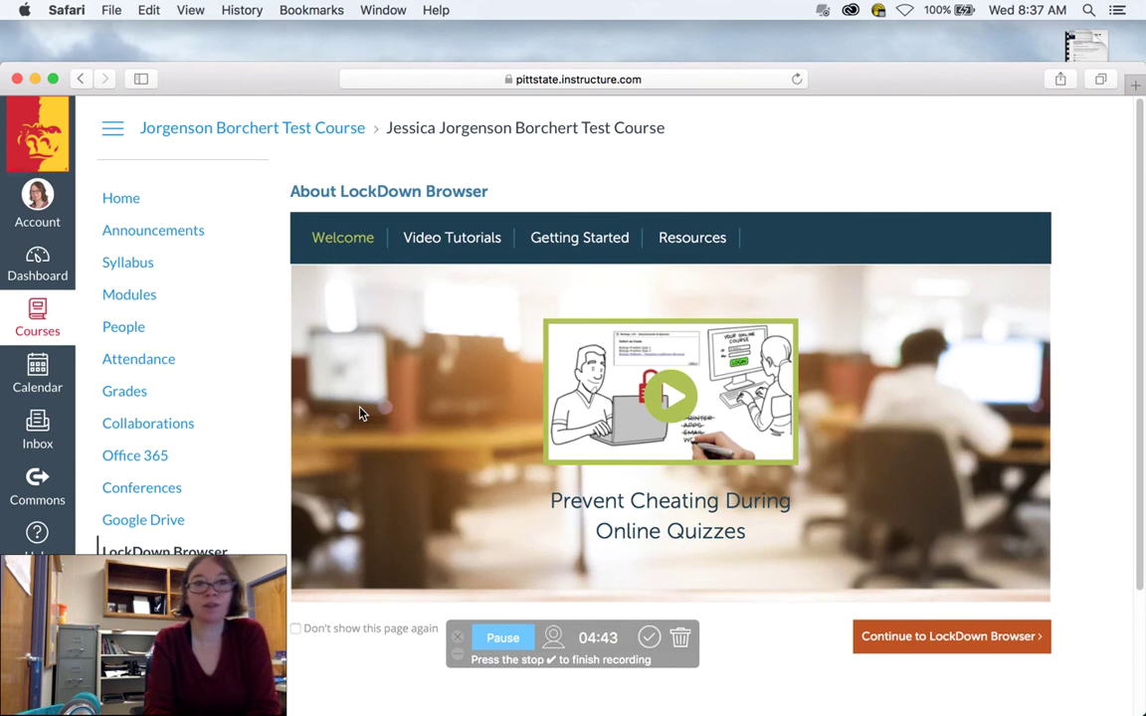
pyautogui.scroll(-3, 179, 325)
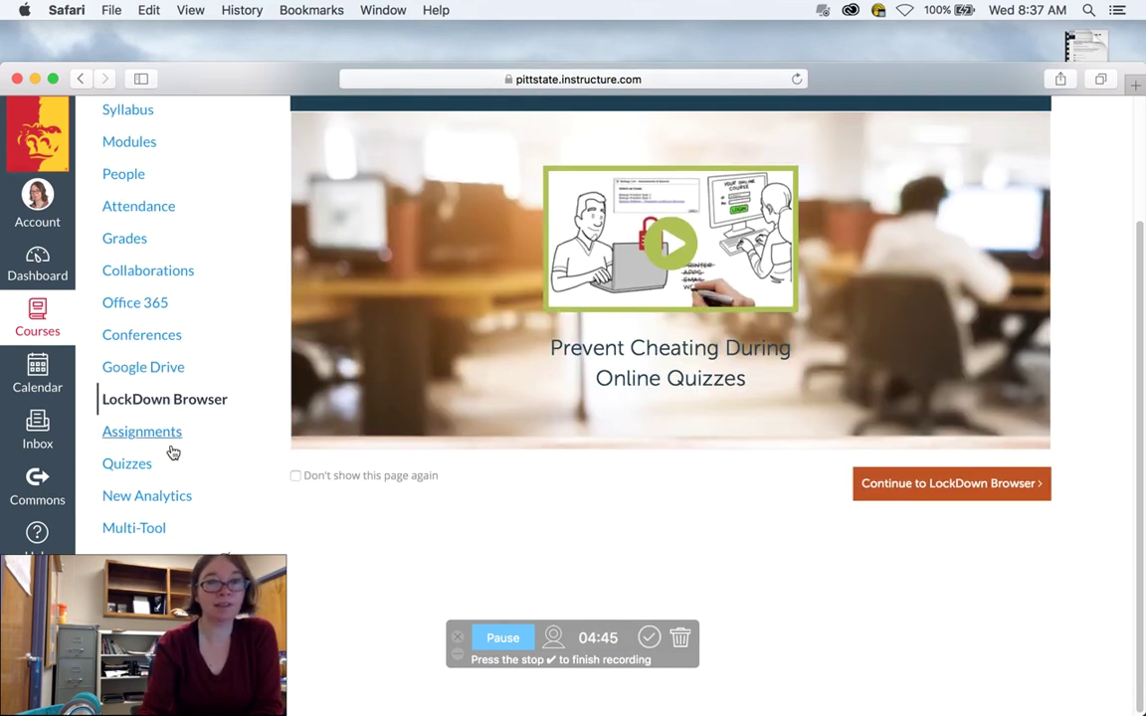
pyautogui.moveTo(251, 77); pyautogui.dragTo(205, 12)
# In course Settings, drag Discussions into the enabled navigation items and save.
pyautogui.click(316, 648)
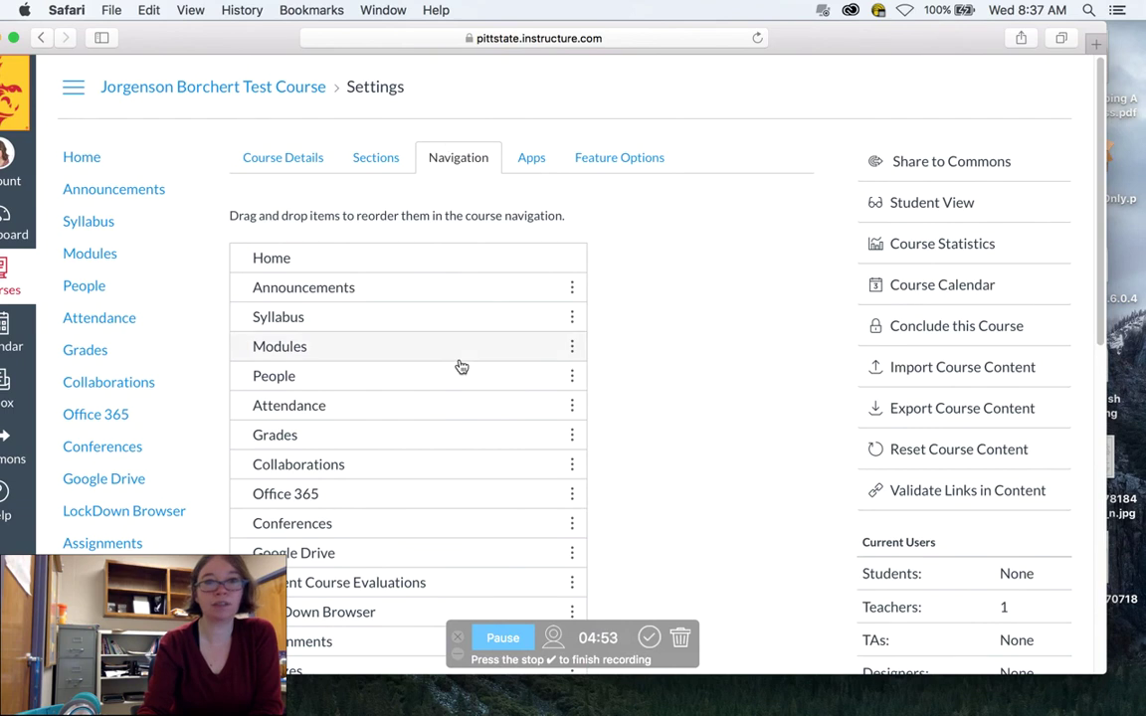
pyautogui.scroll(-14, 443, 374)
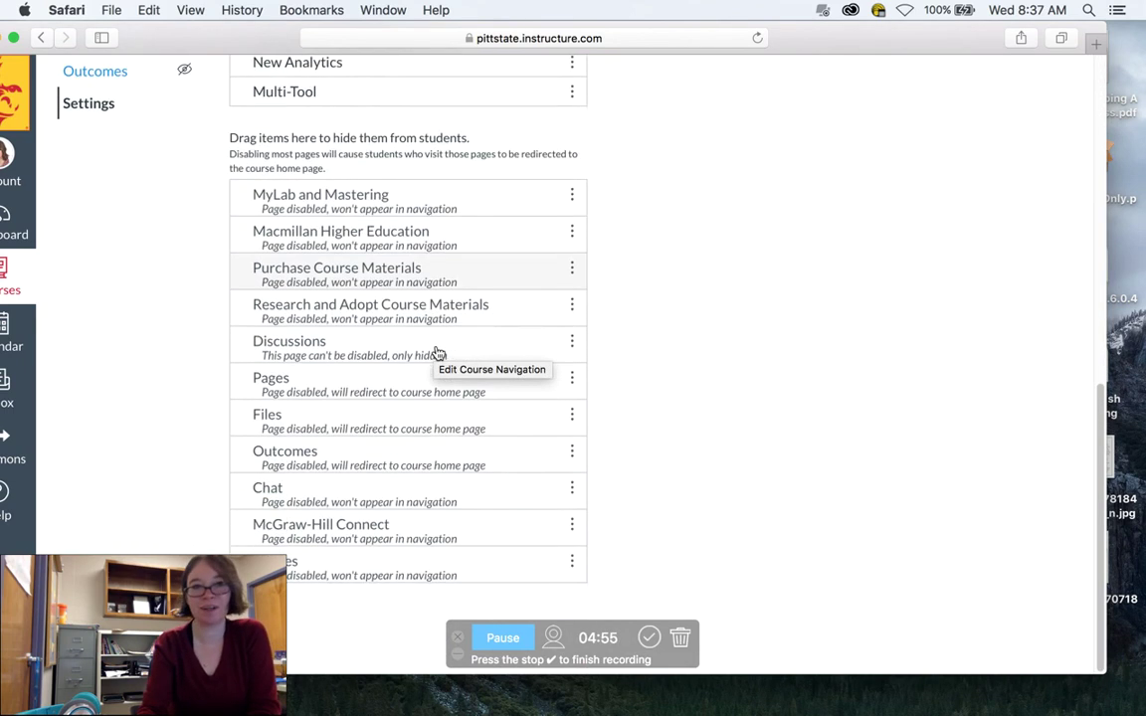
pyautogui.scroll(10, 435, 354)
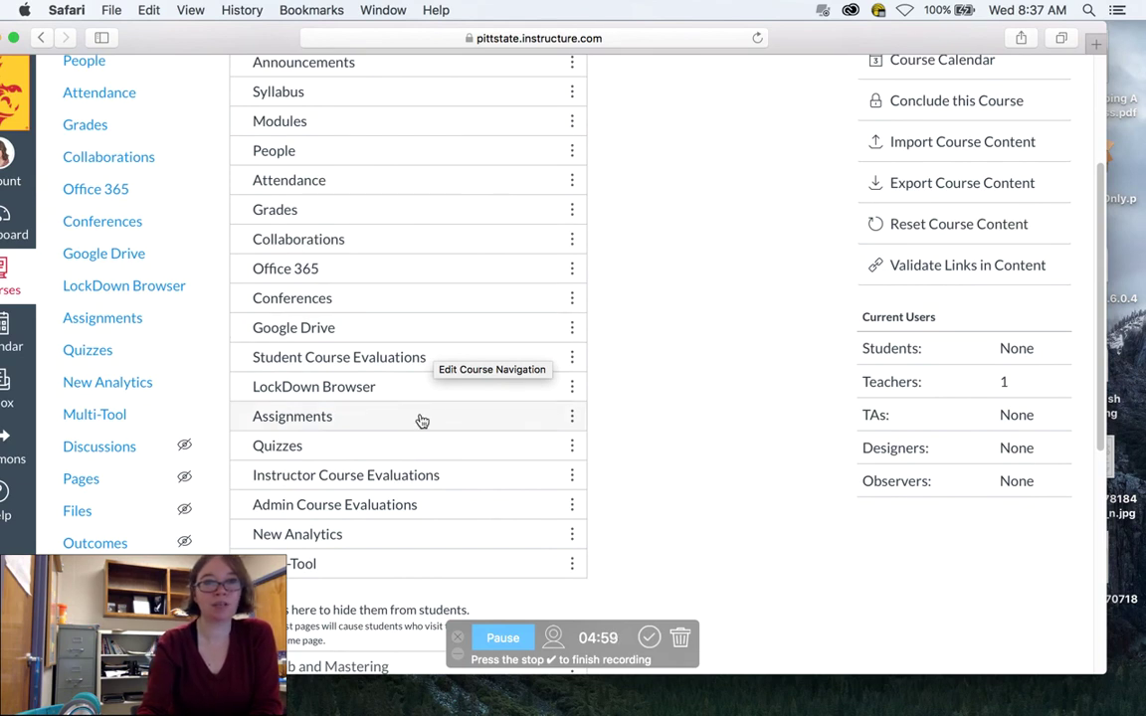
pyautogui.scroll(-10, 413, 398)
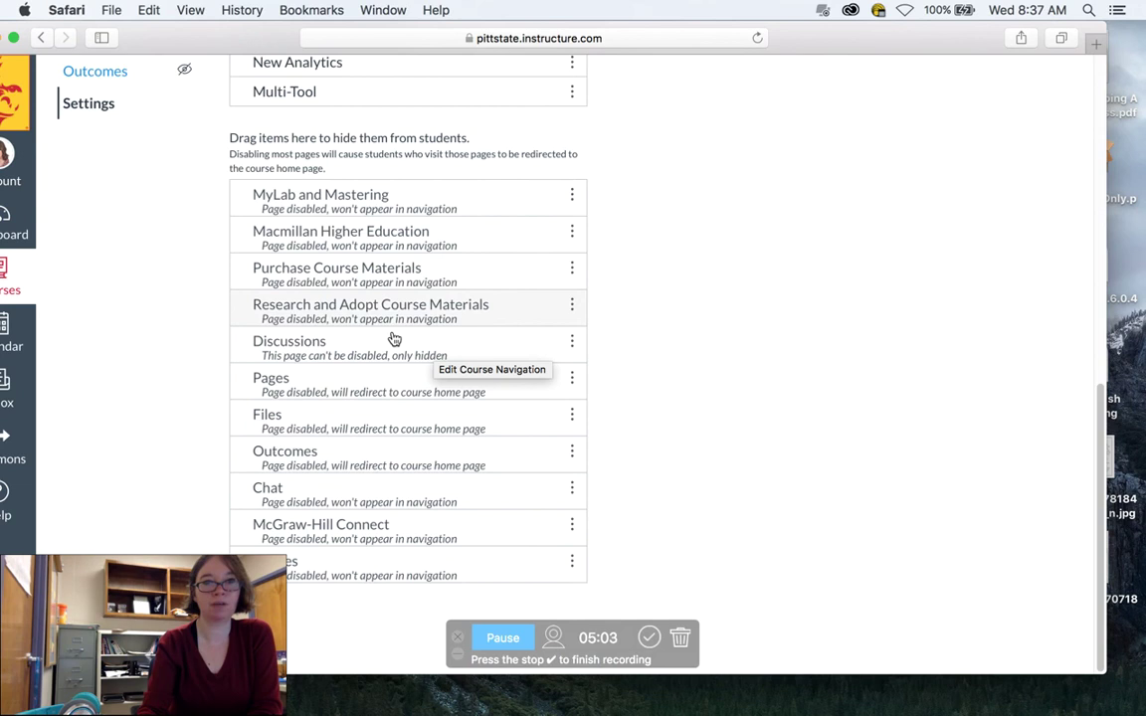
pyautogui.moveTo(394, 340); pyautogui.dragTo(398, 141)
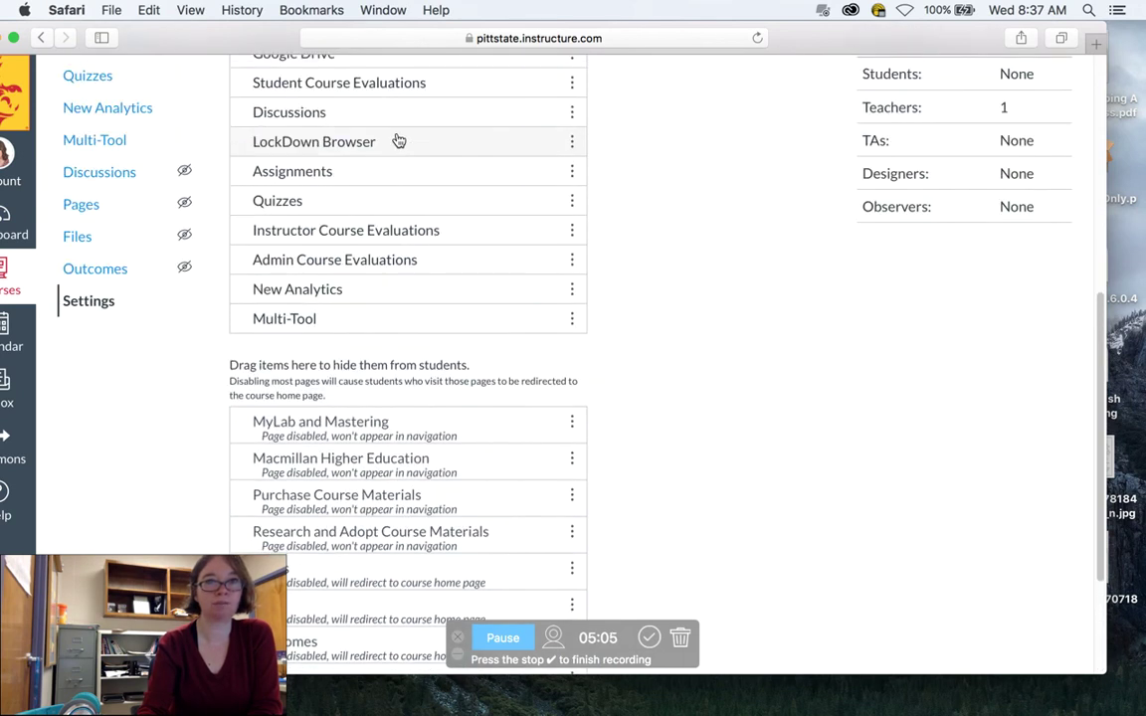
pyautogui.scroll(-4, 389, 391)
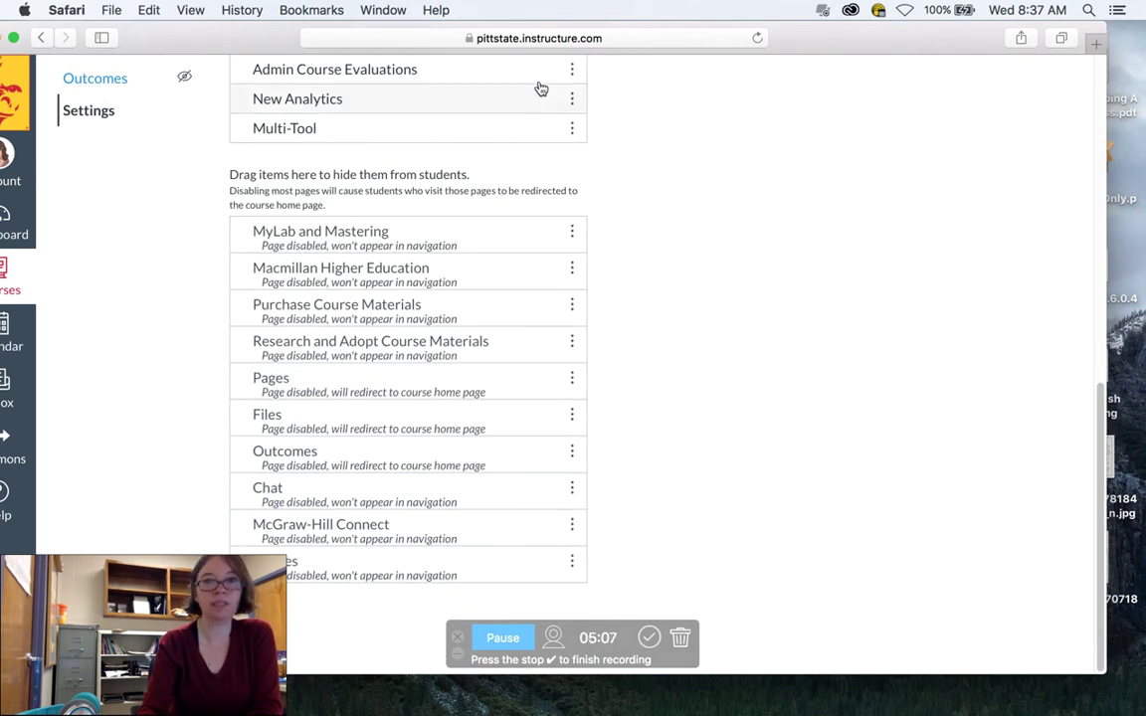
pyautogui.moveTo(724, 29); pyautogui.dragTo(809, 29)
pyautogui.click(345, 621)
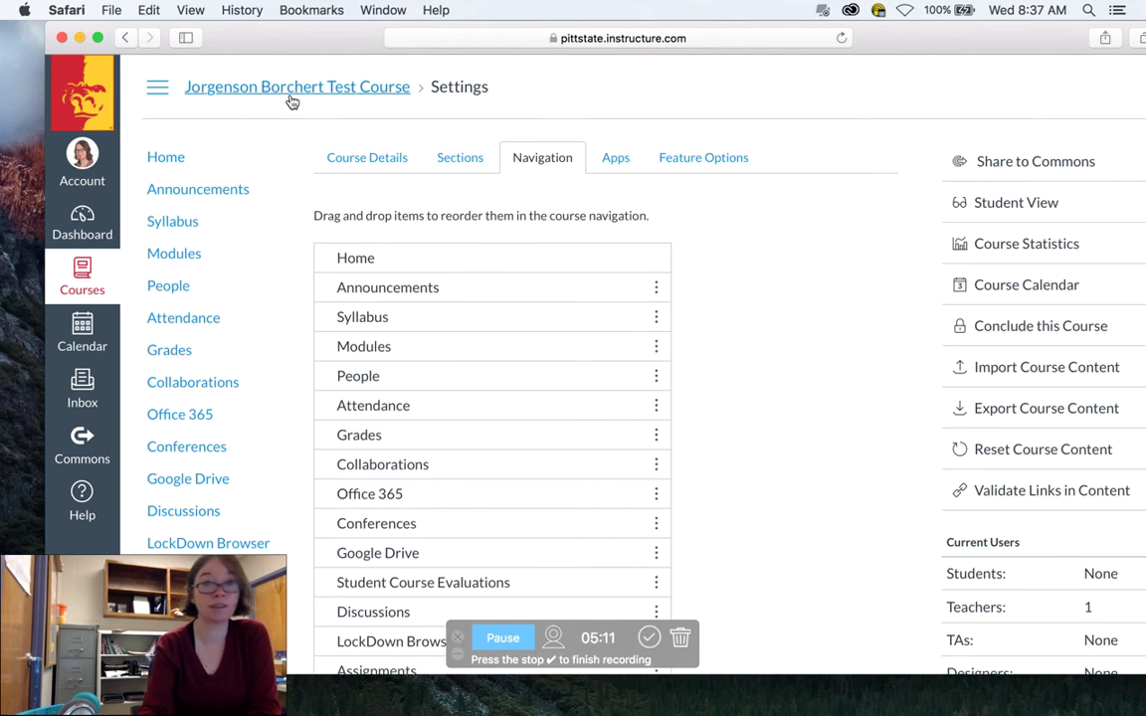
# Return to the course Home page, then open LockDown Browser from the course navigation.
pyautogui.click(164, 156)
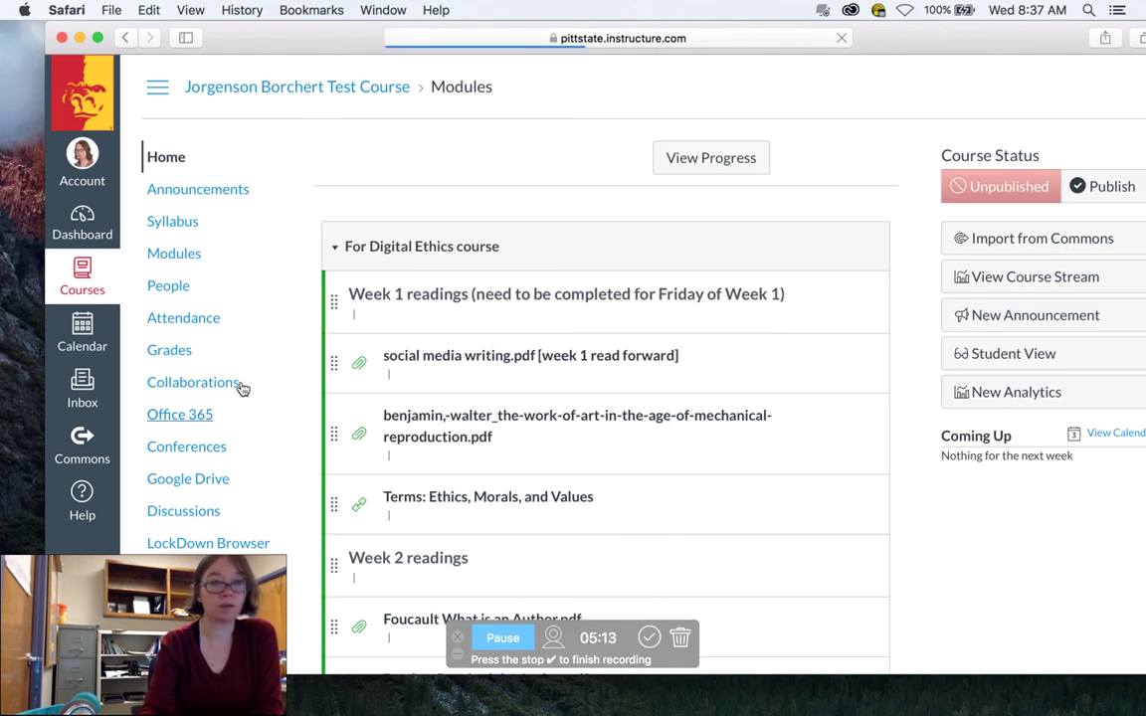
pyautogui.scroll(-3, 237, 495)
pyautogui.click(228, 426)
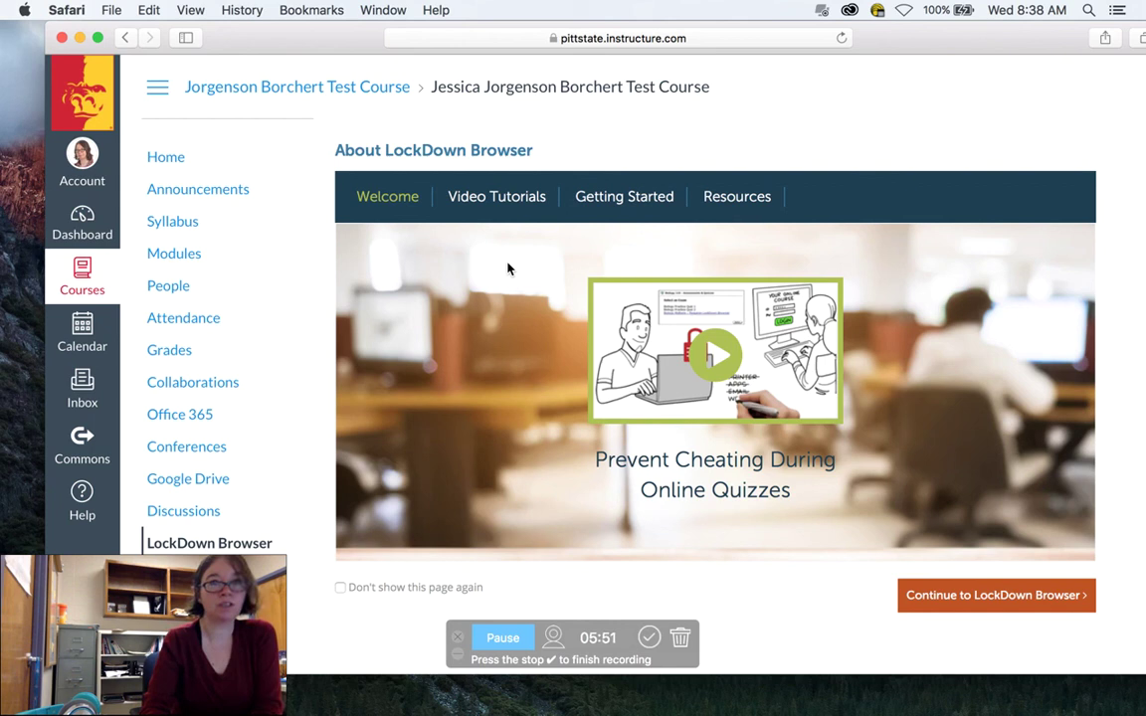
pyautogui.moveTo(307, 36); pyautogui.dragTo(249, 31)
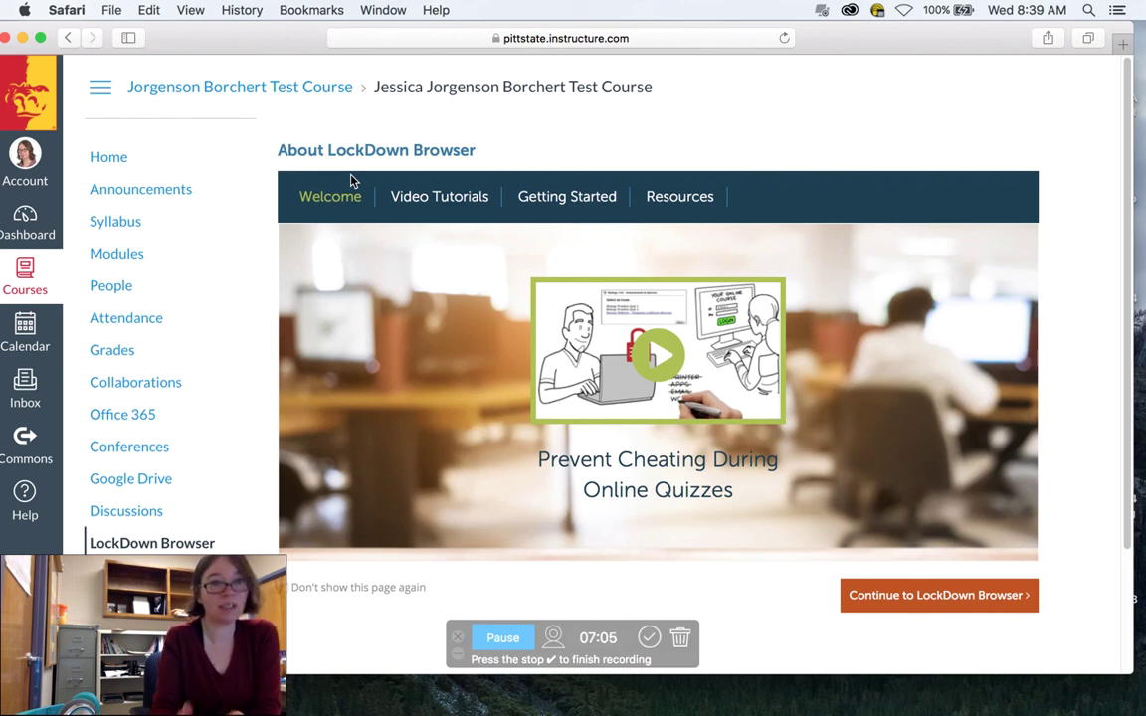
pyautogui.scroll(-3, 187, 432)
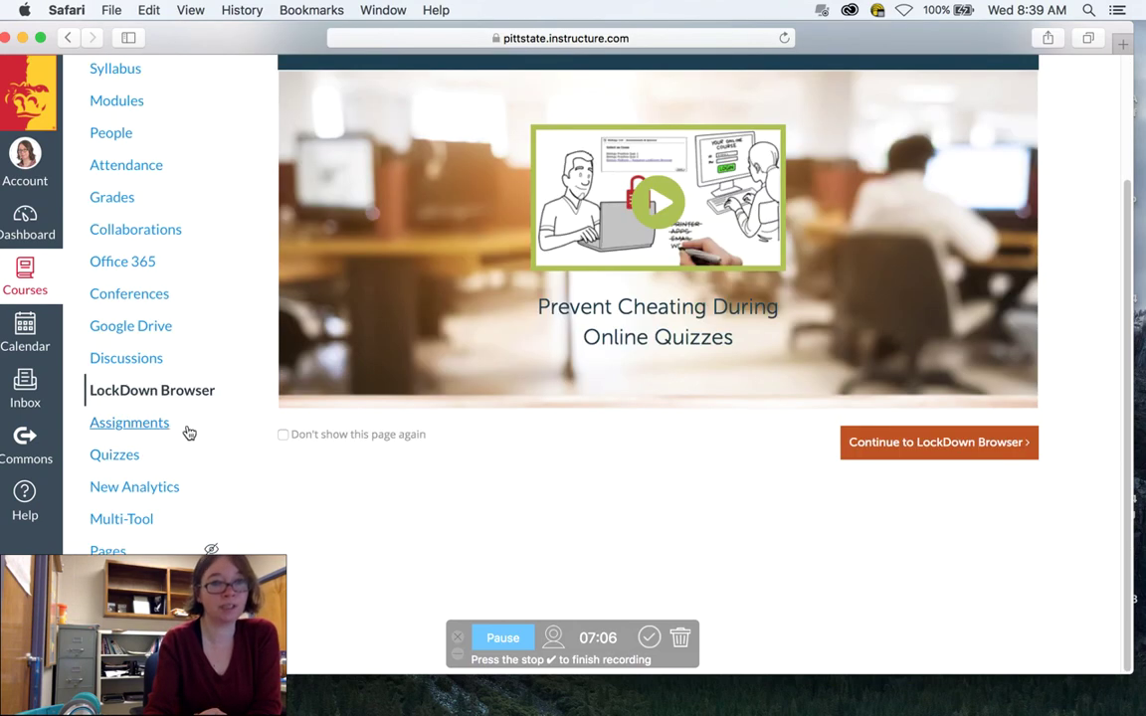
# Open Quizzes and view the quiz's ⋮ actions menu, closing it without choosing an action.
pyautogui.click(113, 461)
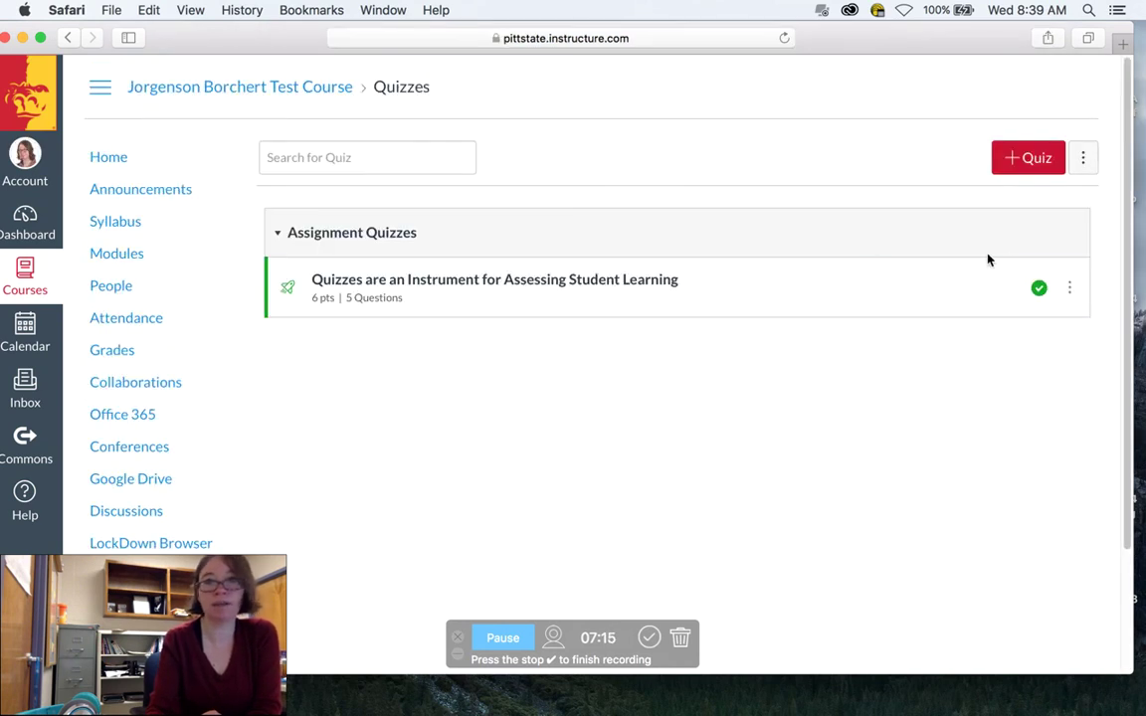
pyautogui.click(1069, 288)
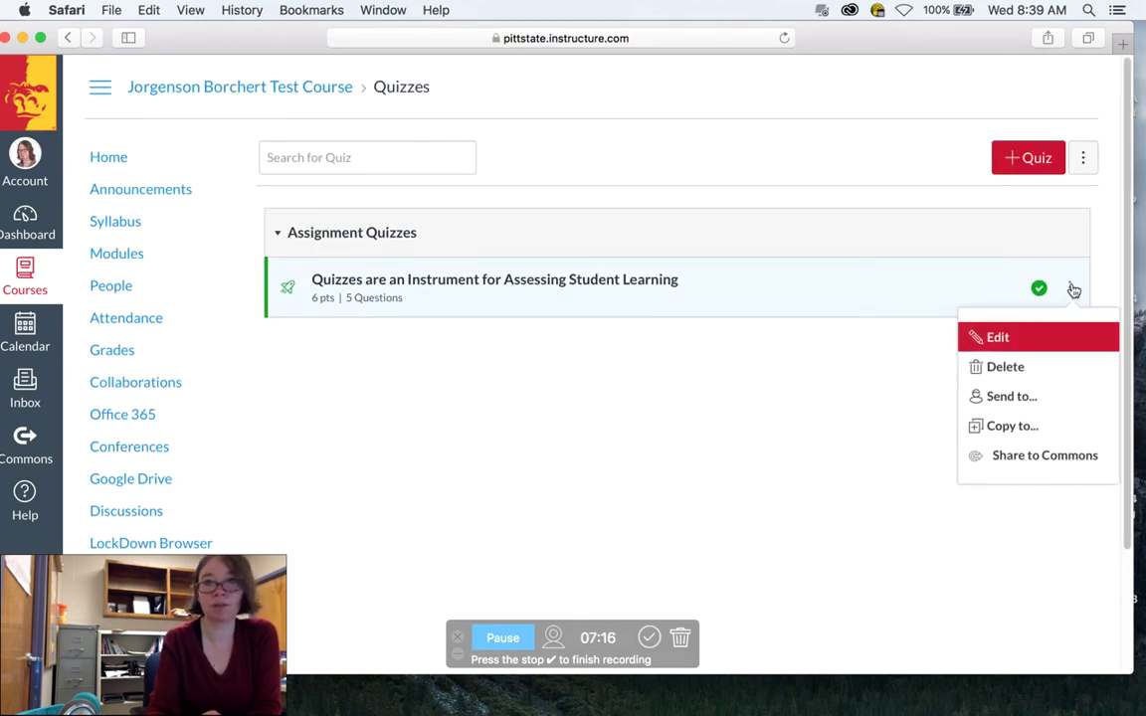
pyautogui.click(806, 474)
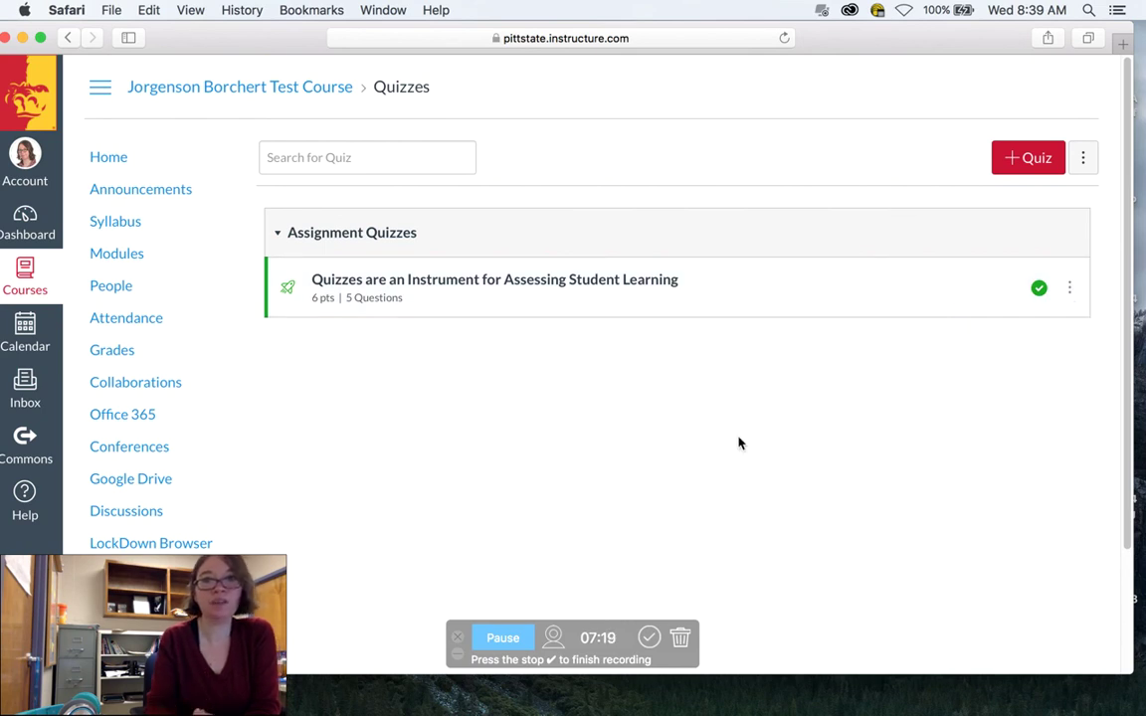